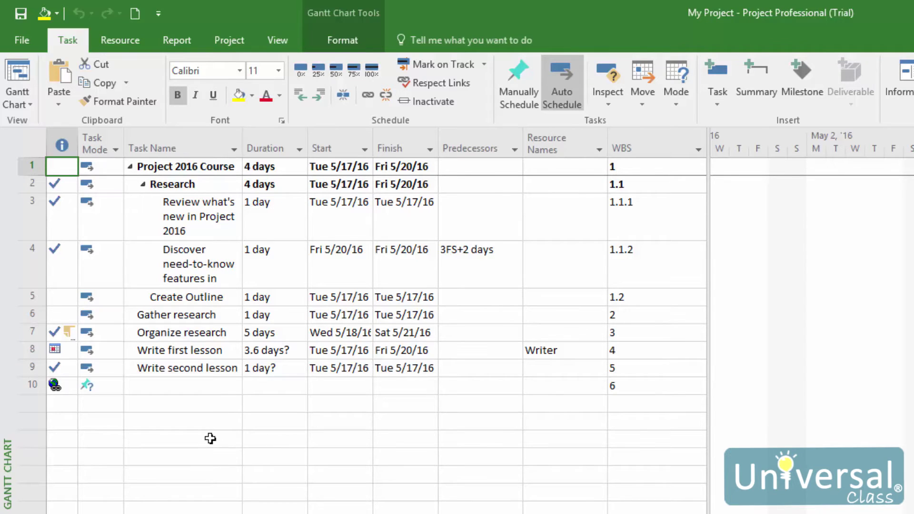
Step: Browse the Dashboards list on the Report ribbon, then show the Resources report choices
left_click(177, 40)
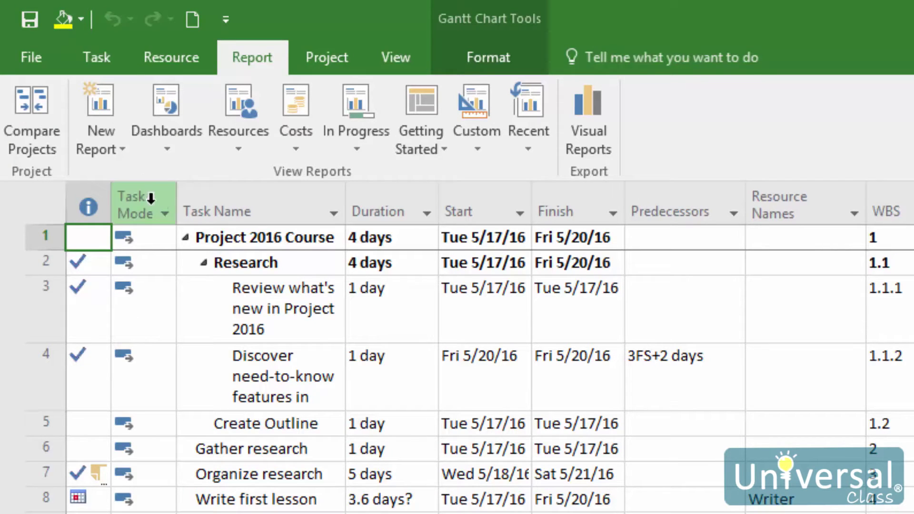
left_click(170, 146)
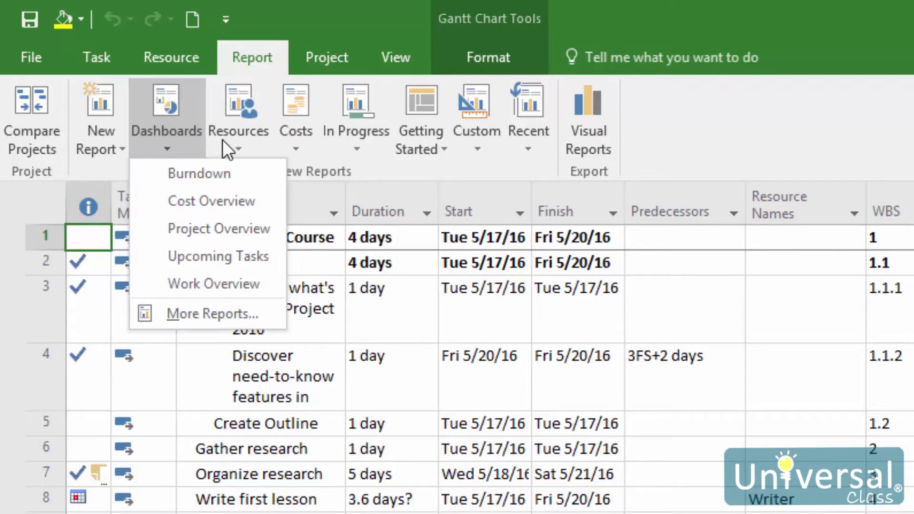
left_click(239, 140)
left_click(239, 140)
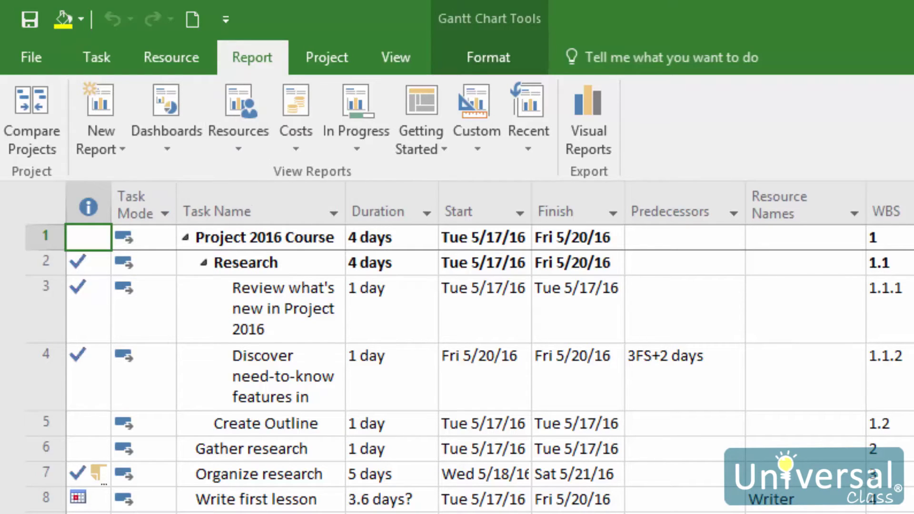
left_click(236, 152)
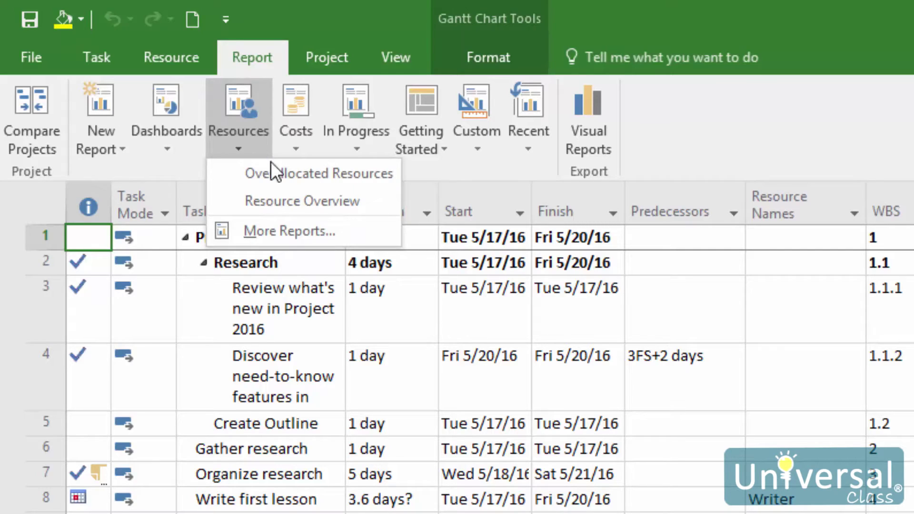
Step: Open the Resource Overview report, then list the Dashboards reports (Burndown, Cost, Project, Work Overview)
left_click(288, 199)
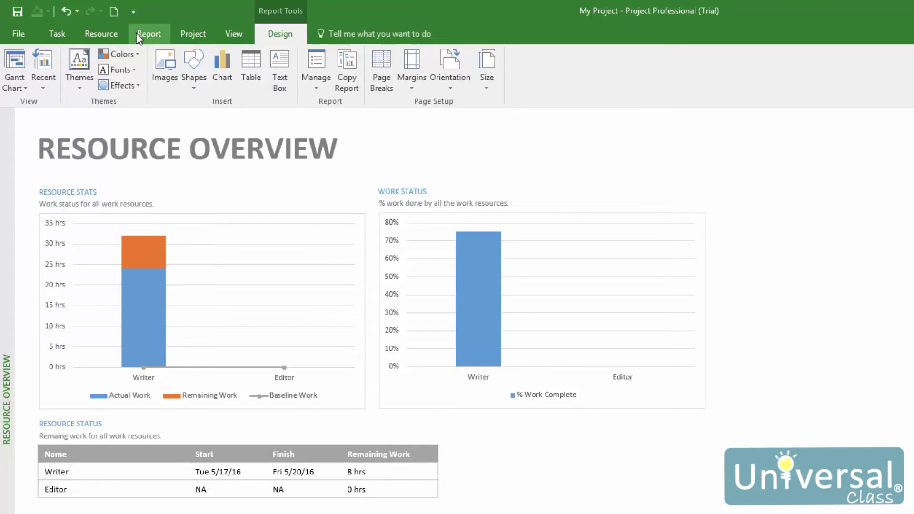
left_click(148, 34)
left_click(100, 85)
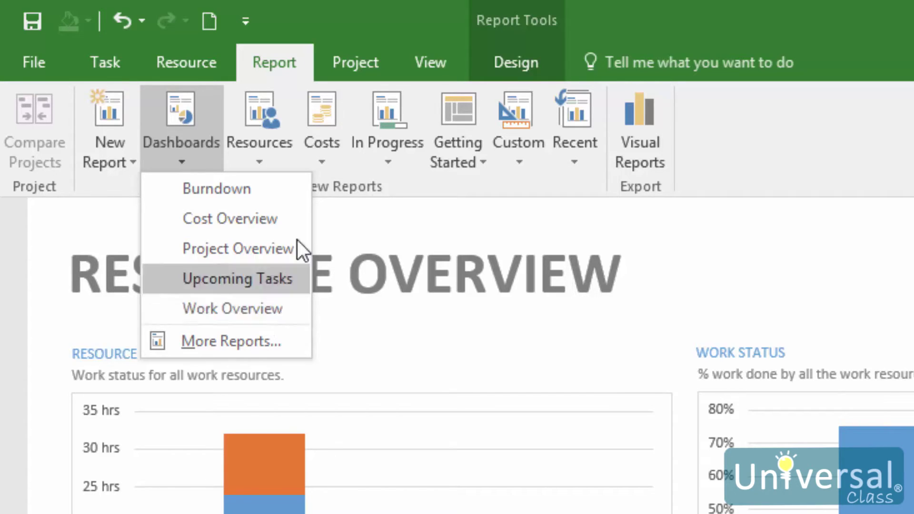
Step: Switch to the Burndown dashboard report with its Work and Task Burndown charts
left_click(263, 199)
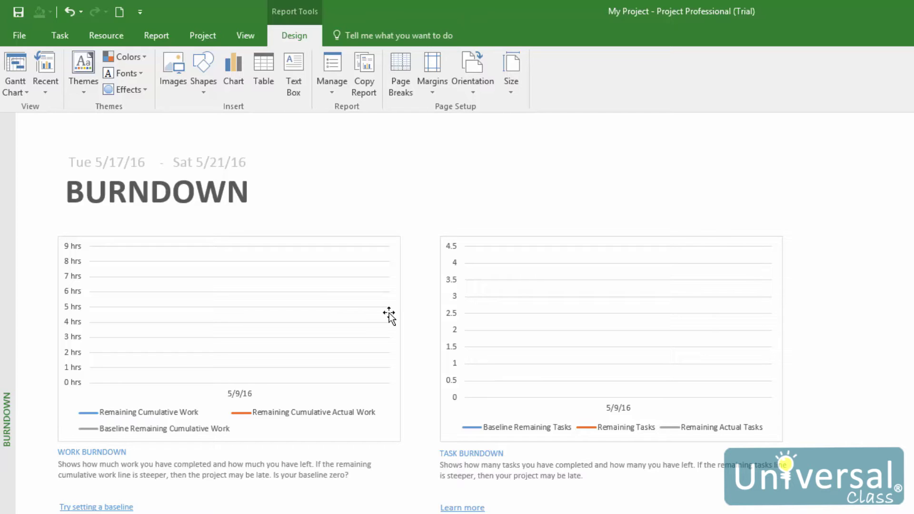
left_click(168, 33)
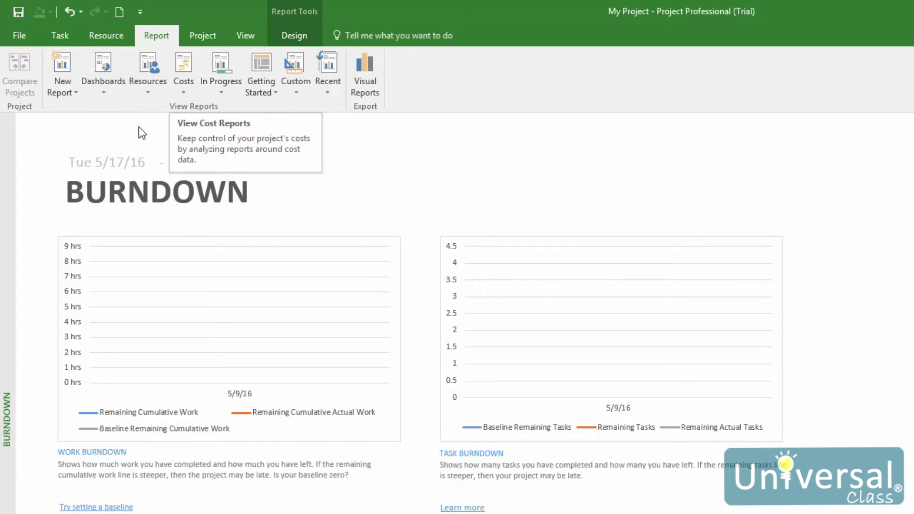
Step: Create a new chart report named Report 1 plotting Actual Work, Remaining Work and Work
left_click(55, 90)
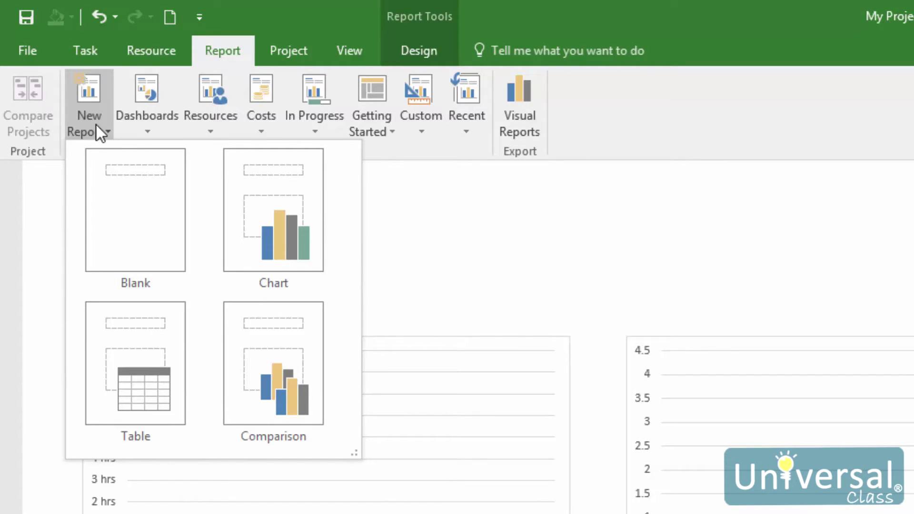
left_click(278, 222)
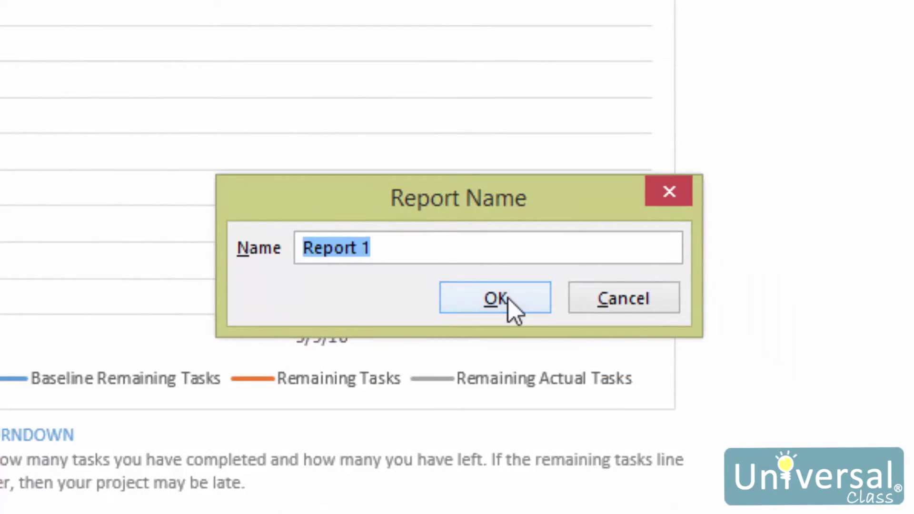
left_click(495, 299)
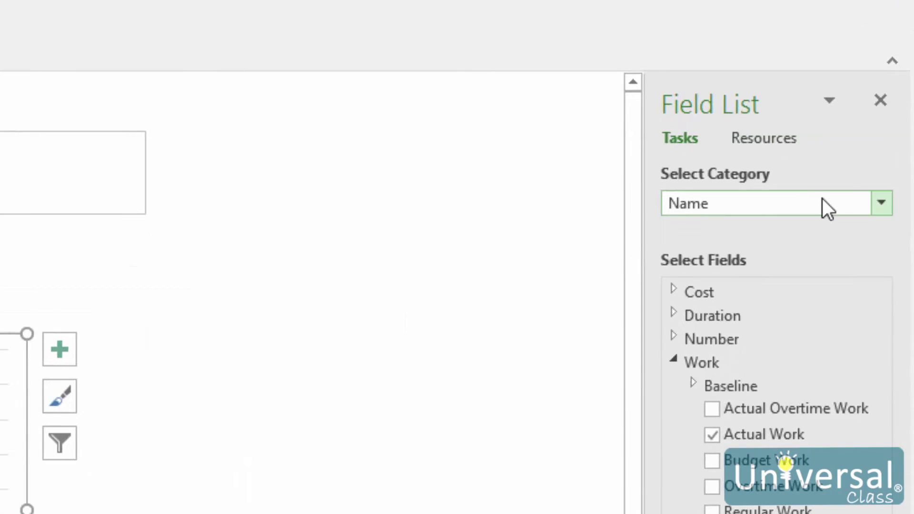
left_click(823, 200)
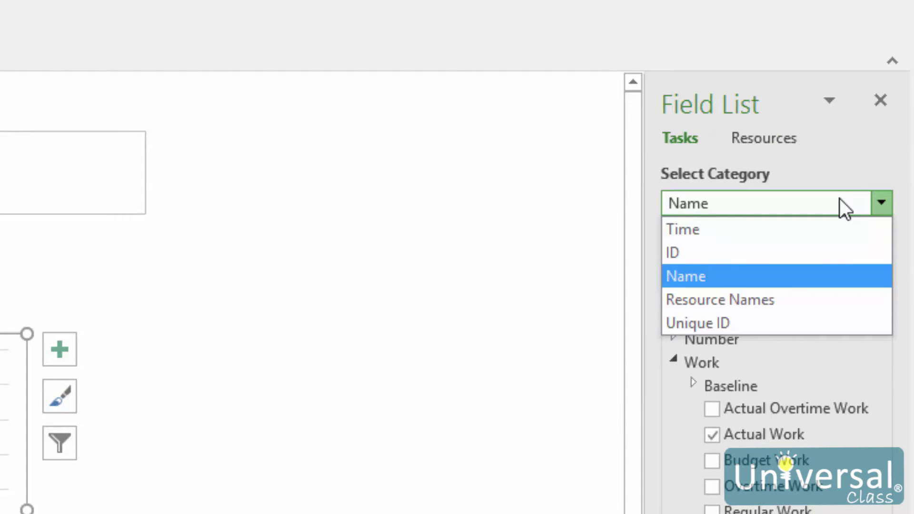
left_click(841, 200)
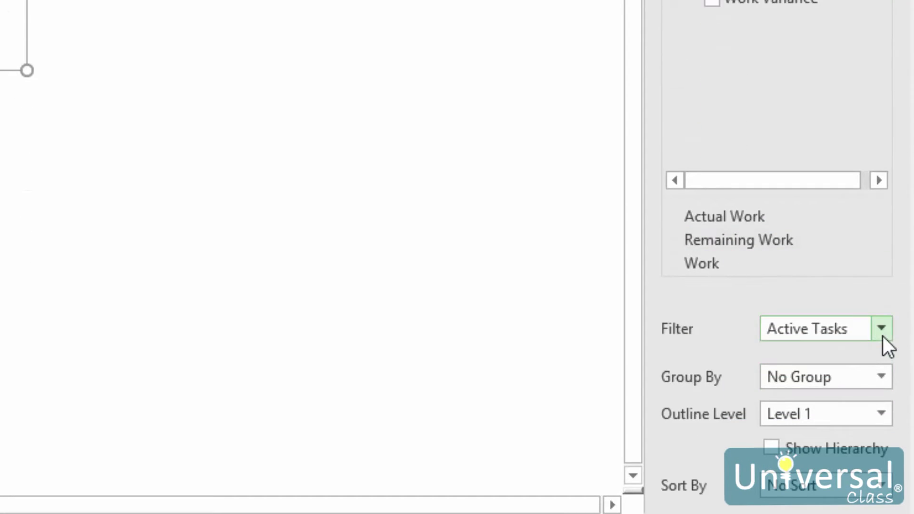
left_click(882, 377)
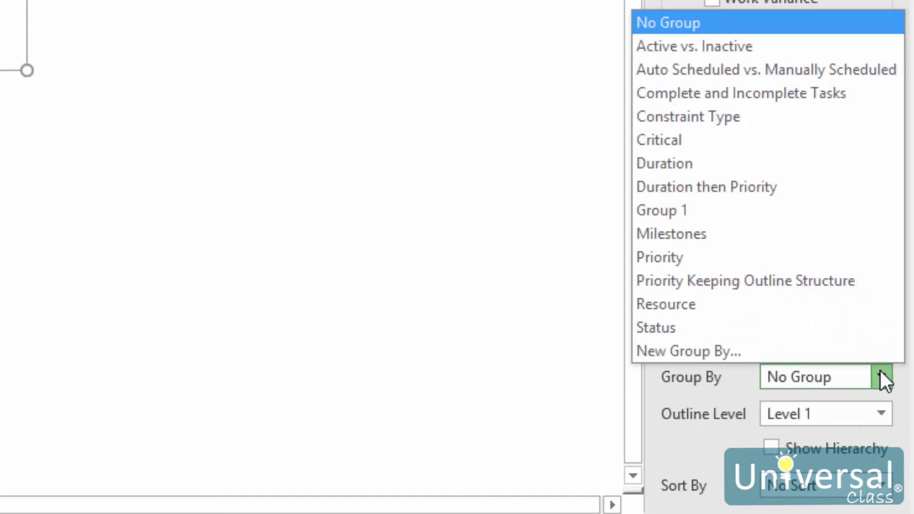
left_click(881, 374)
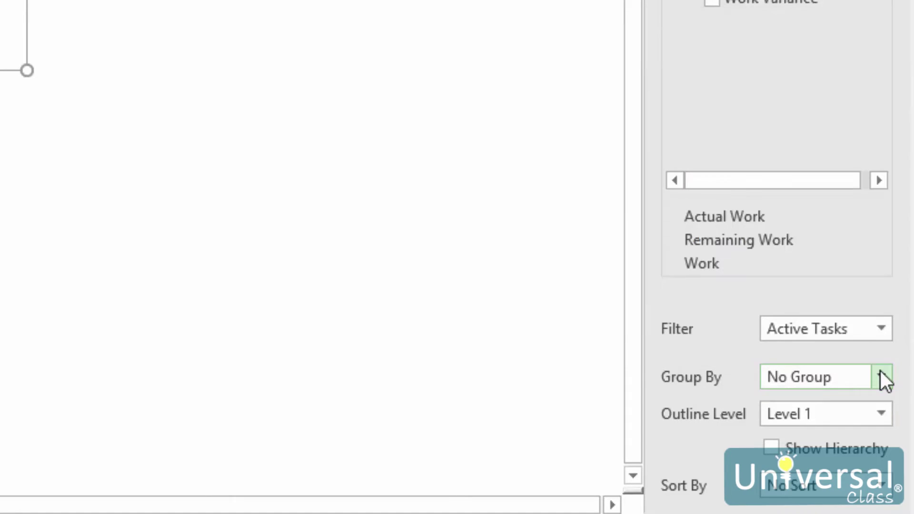
left_click(882, 413)
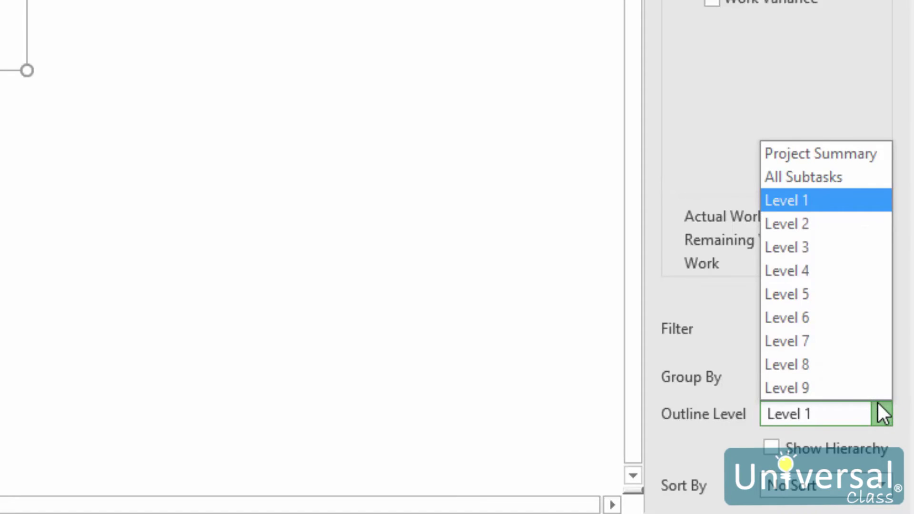
left_click(402, 190)
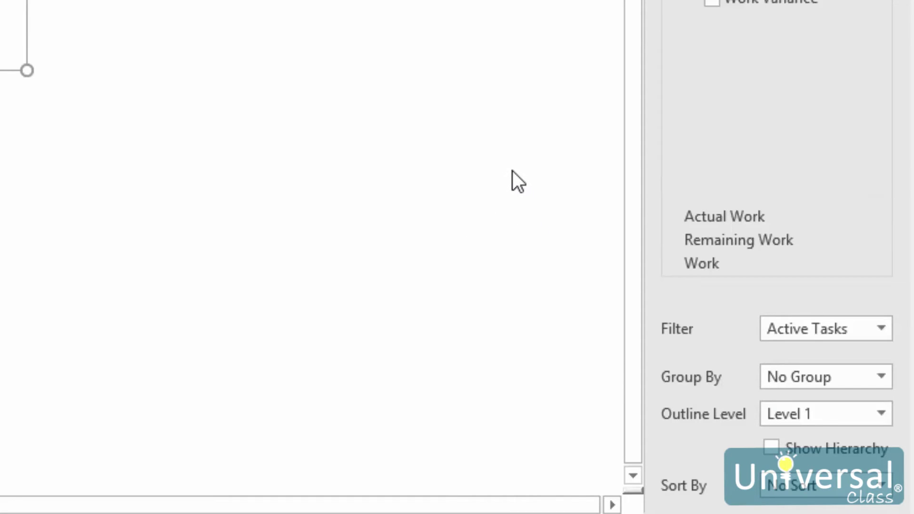
left_click(605, 294)
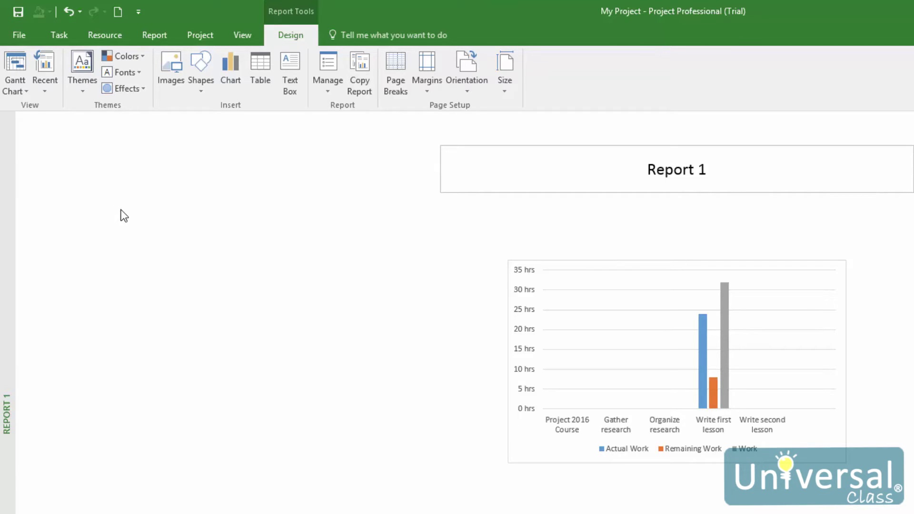
left_click(162, 36)
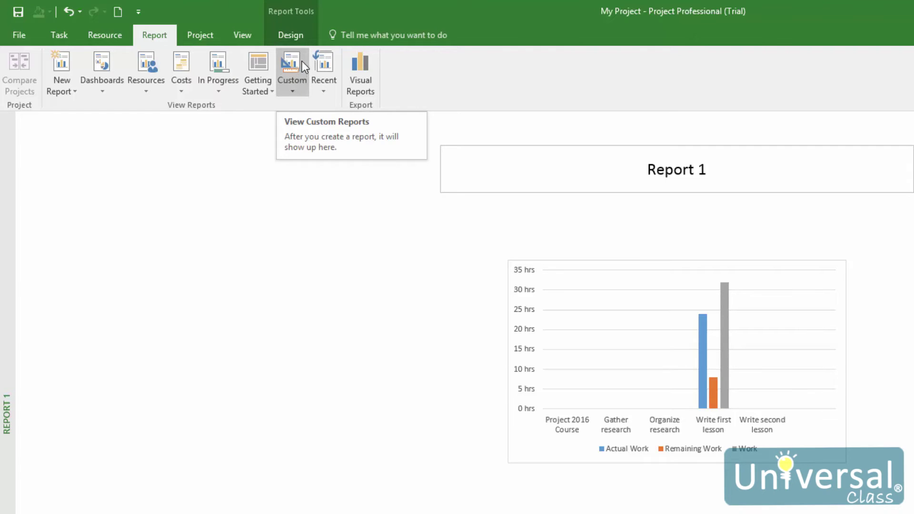
left_click(295, 36)
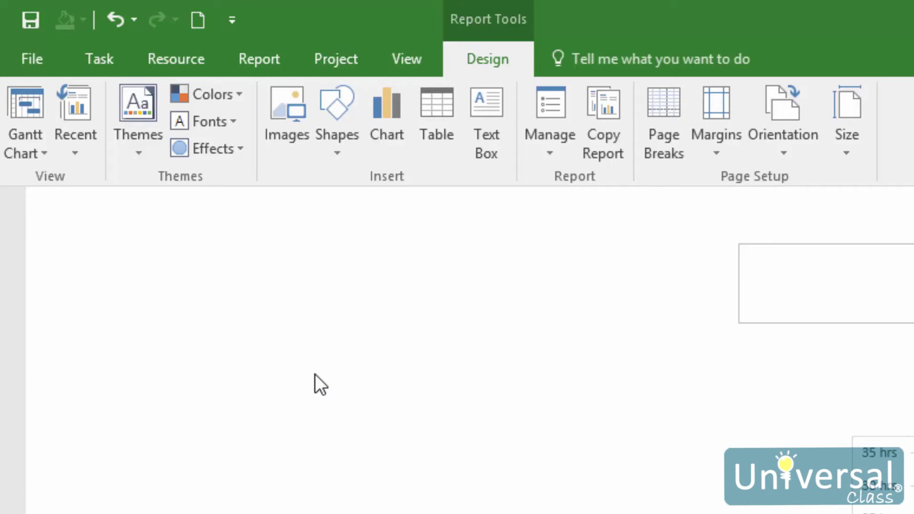
Step: Return to the Resource Overview report from the Resources report list
left_click(254, 58)
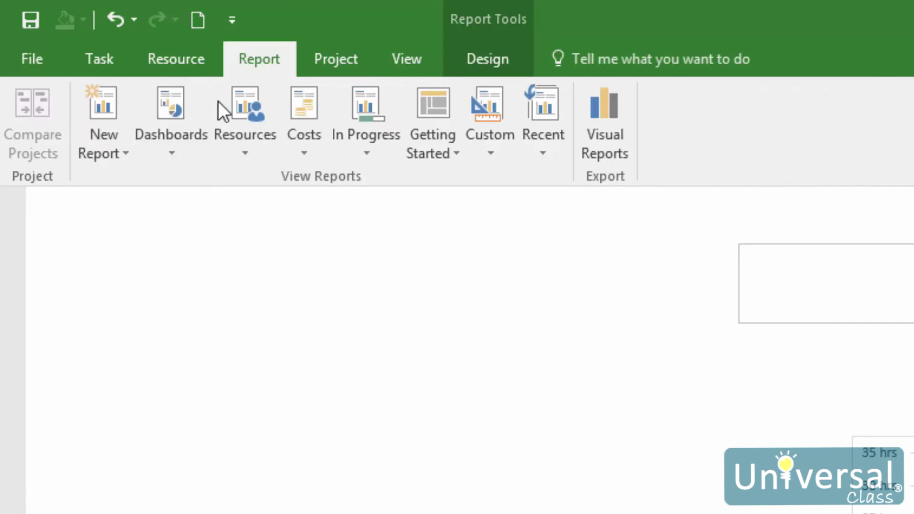
left_click(250, 150)
left_click(274, 213)
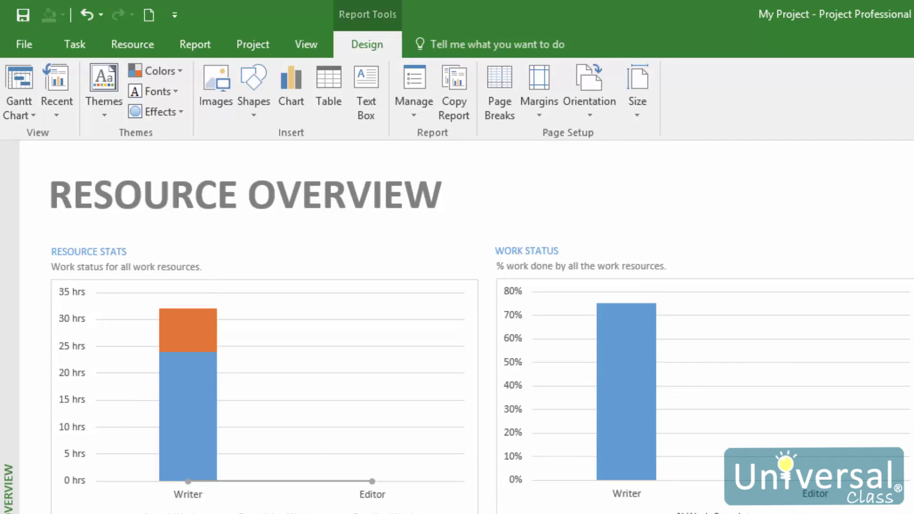
Step: Select the Resource Stats chart and drag its handles to enlarge it and adjust its height
left_click(411, 333)
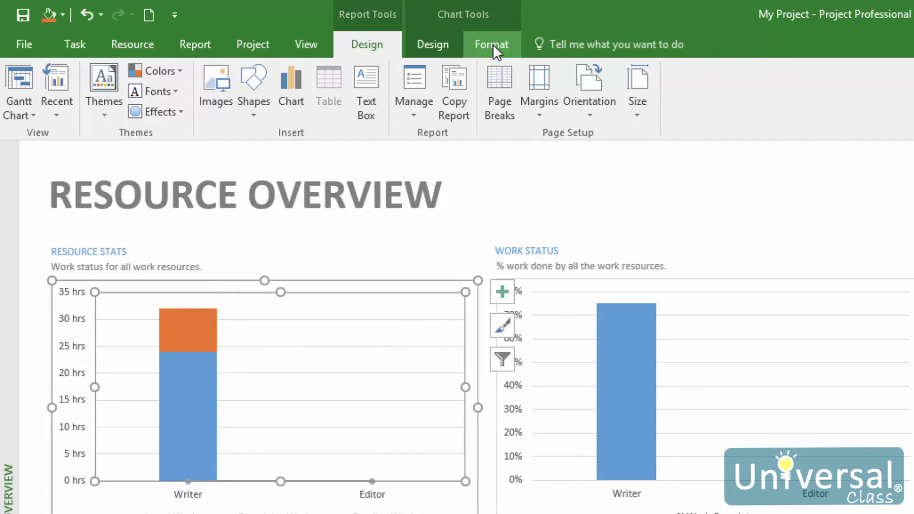
left_click(499, 81)
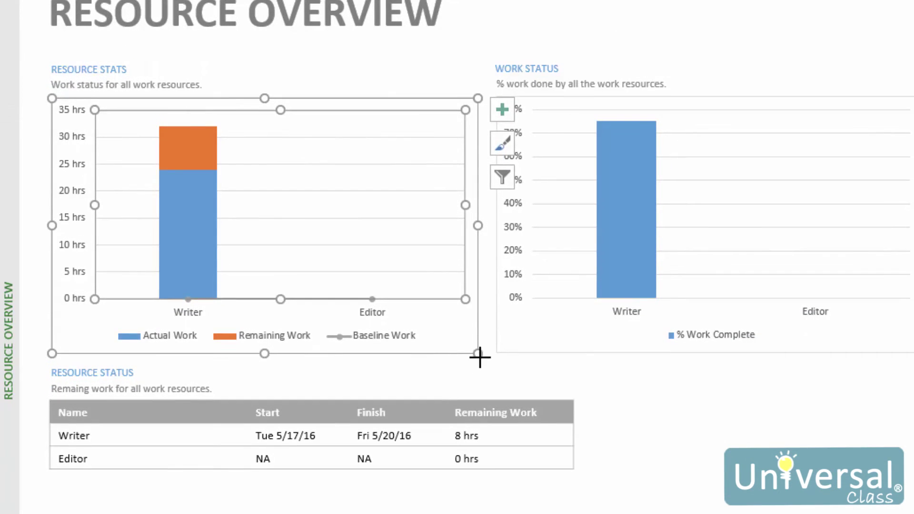
left_click_drag(478, 354, 484, 382)
left_click_drag(267, 382, 272, 359)
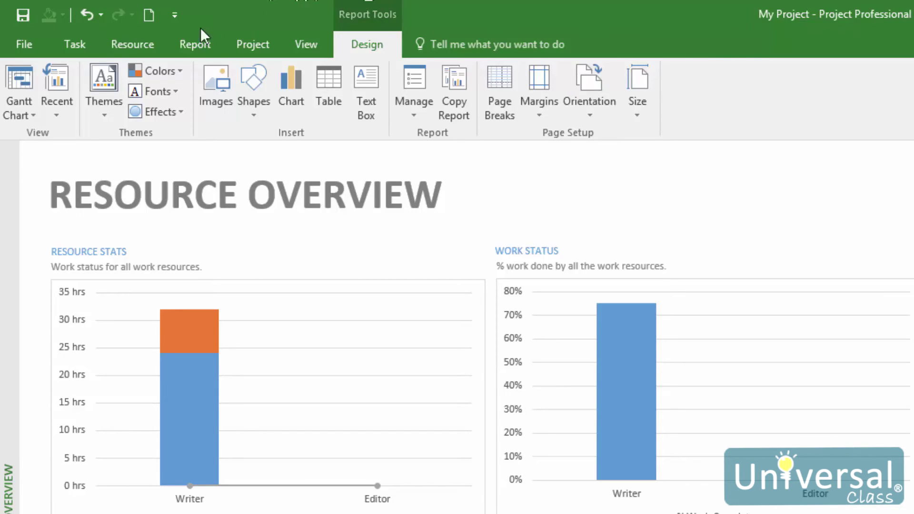
Step: Bring up the Report ribbon commands, including Visual Reports in the Export group
left_click(195, 46)
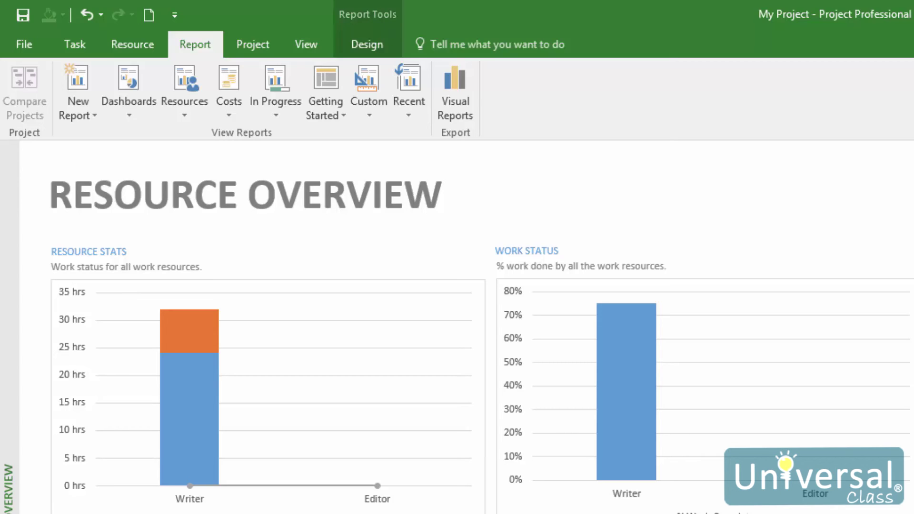
Step: Generate the Baseline Cost Report from Visual Reports so it opens in Excel
left_click(465, 101)
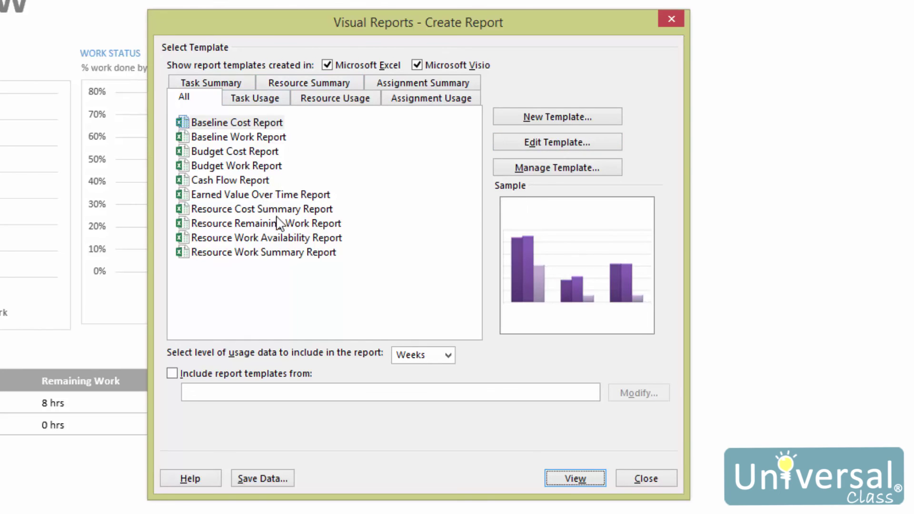
left_click(572, 478)
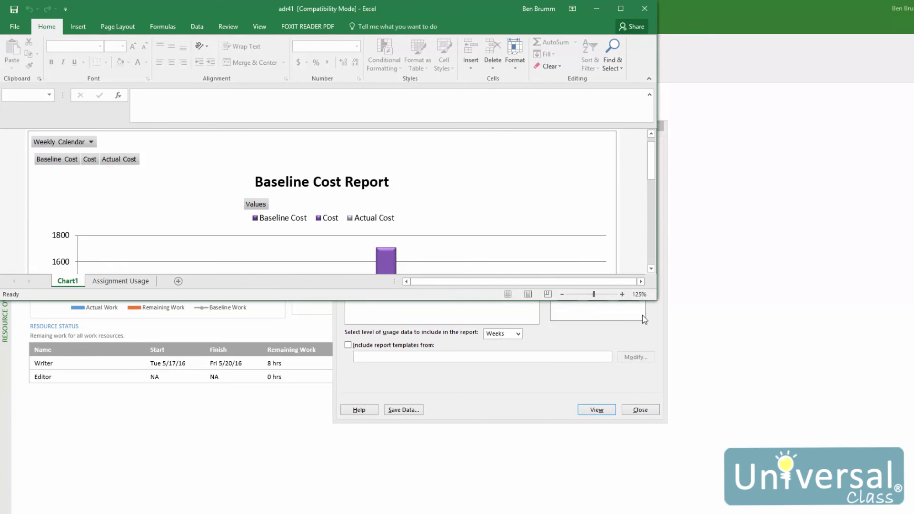
Step: Maximize the Excel window to see the Baseline Cost Report chart full size
left_click(620, 8)
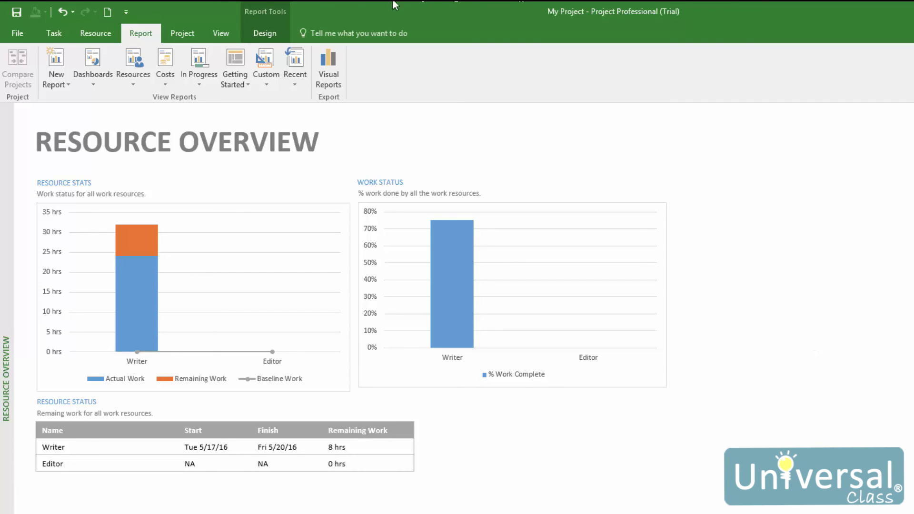
Step: From File > Print, open Page Setup for Resource Overview 1 (Landscape, 100%, Letter)
left_click(17, 40)
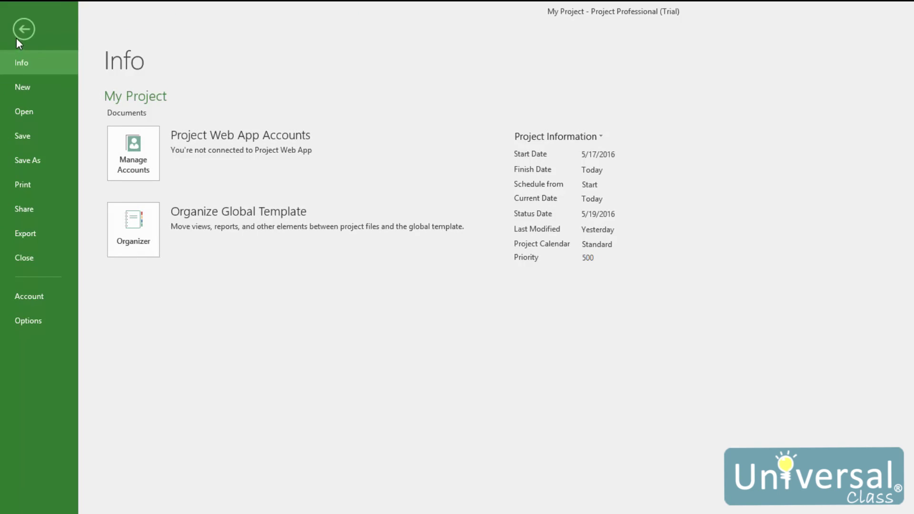
left_click(34, 180)
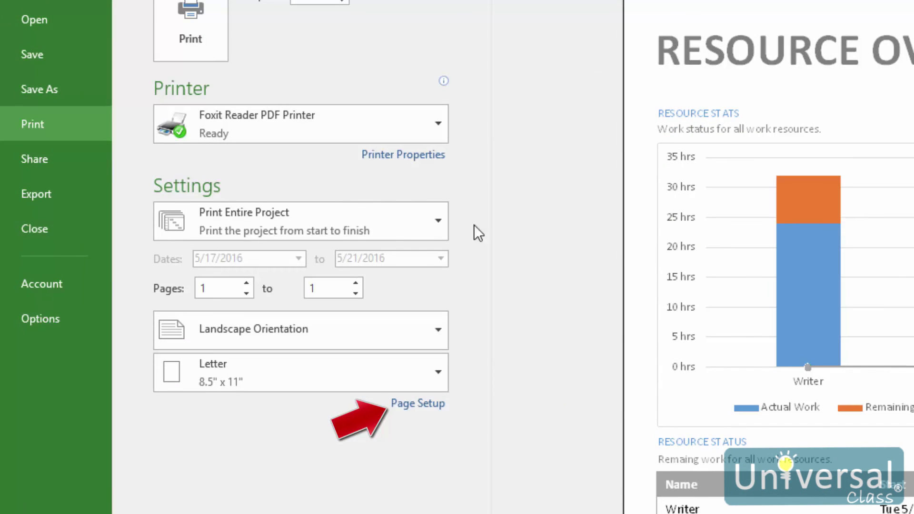
left_click(423, 409)
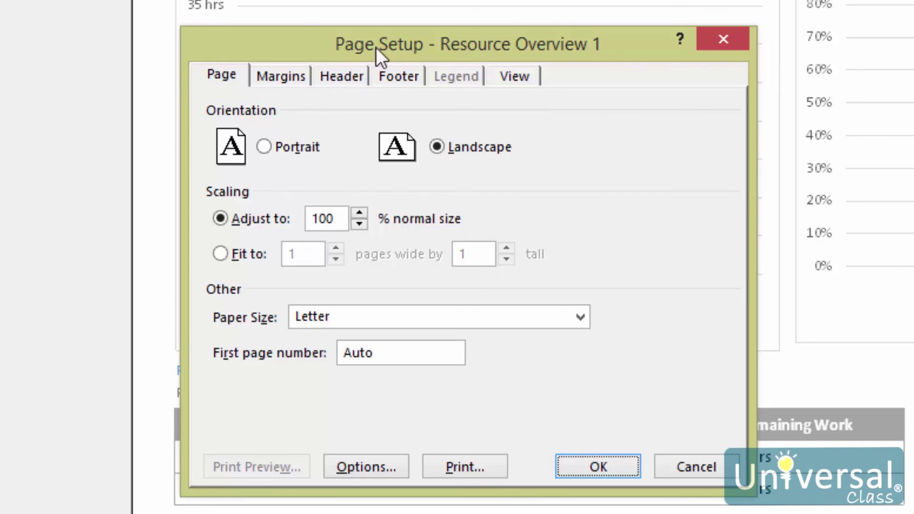
Step: Inspect the Margins, Header, Footer and View settings of Resource Overview 1's Page Setup
left_click(292, 78)
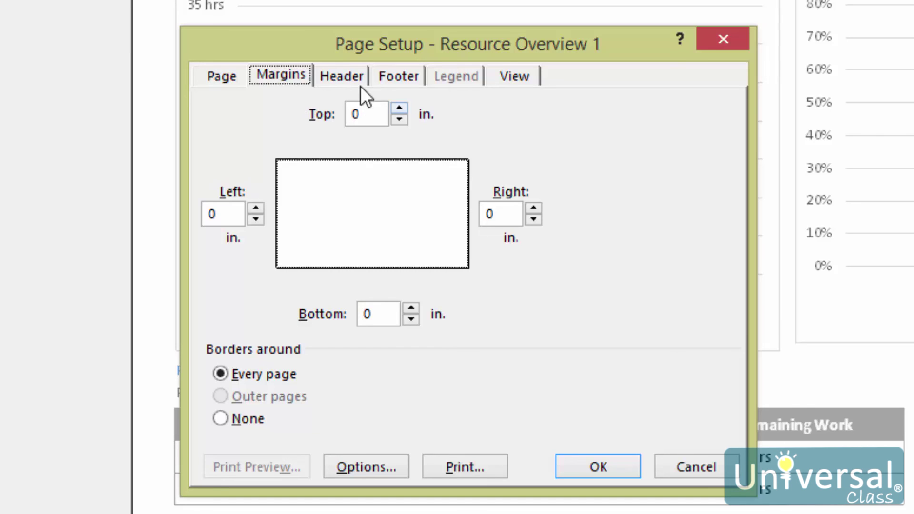
left_click(336, 73)
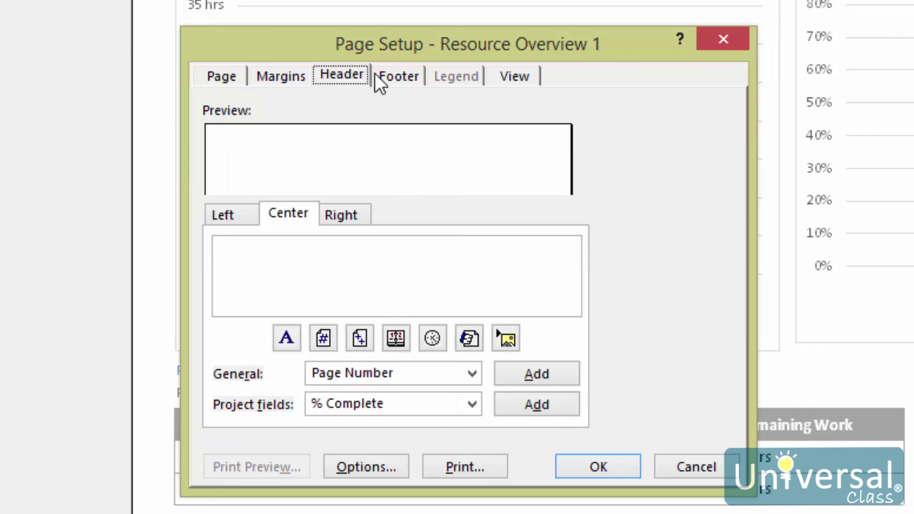
left_click(401, 77)
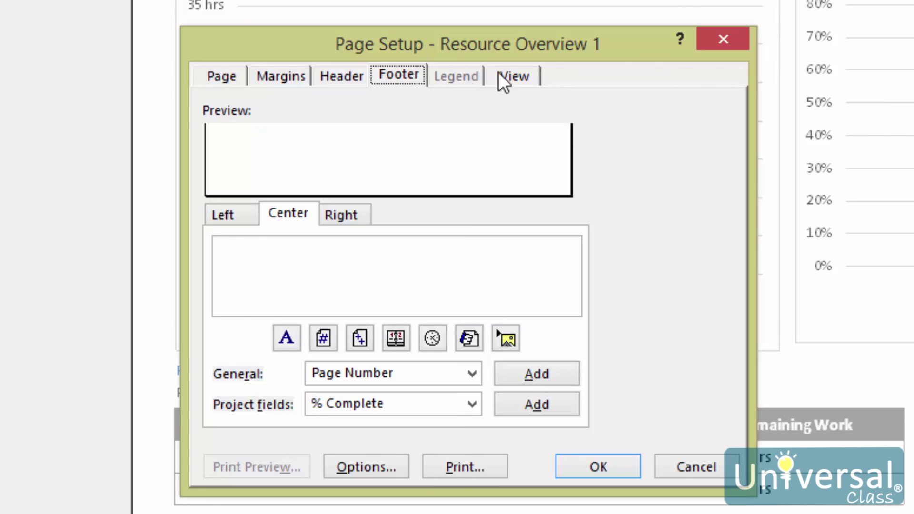
left_click(520, 79)
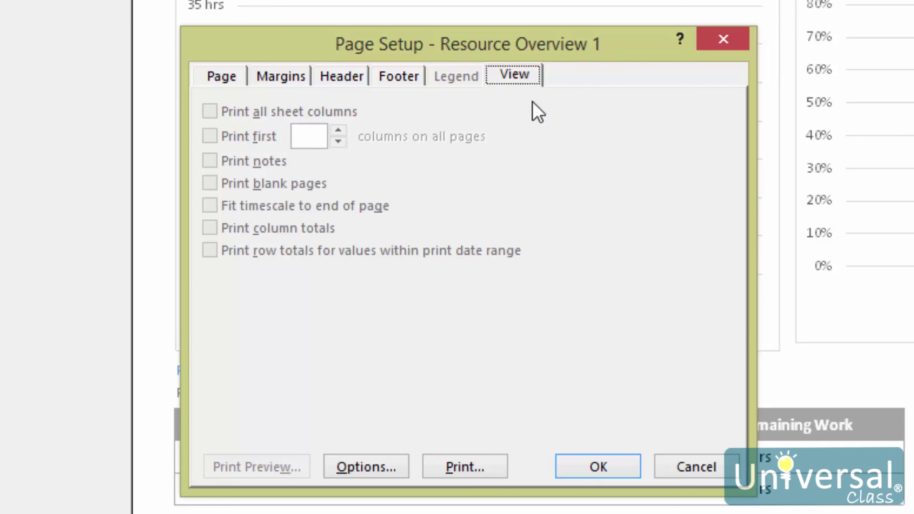
Step: Accept the Page Setup to return to the Resource Overview print preview
left_click(585, 465)
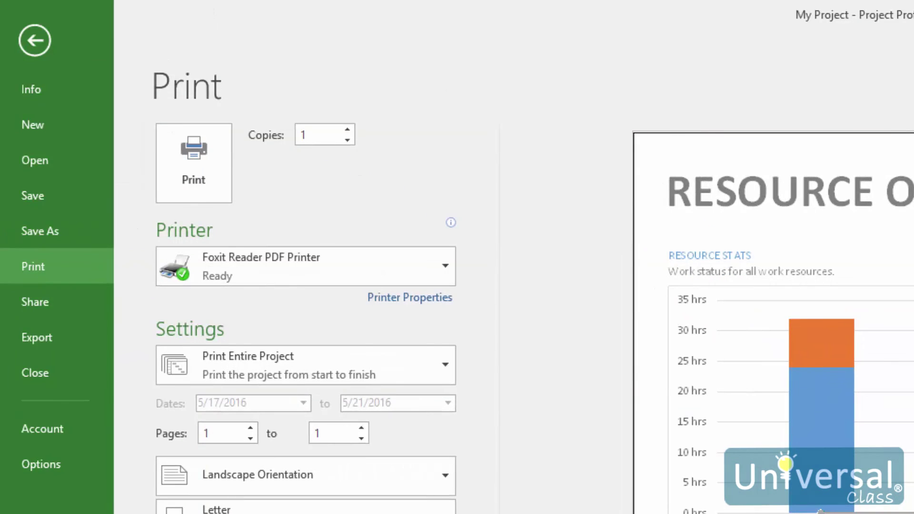